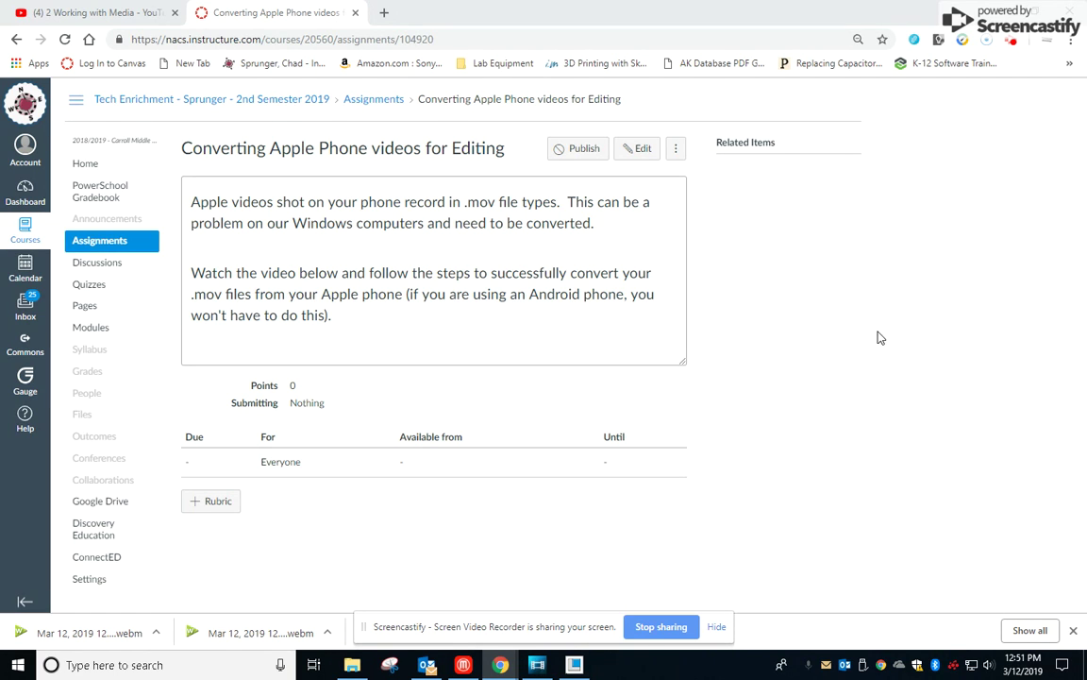
Minimize Chrome's Canvas assignment page to reveal the 7th Tech Enrichment folder in File Explorer.
click(1003, 12)
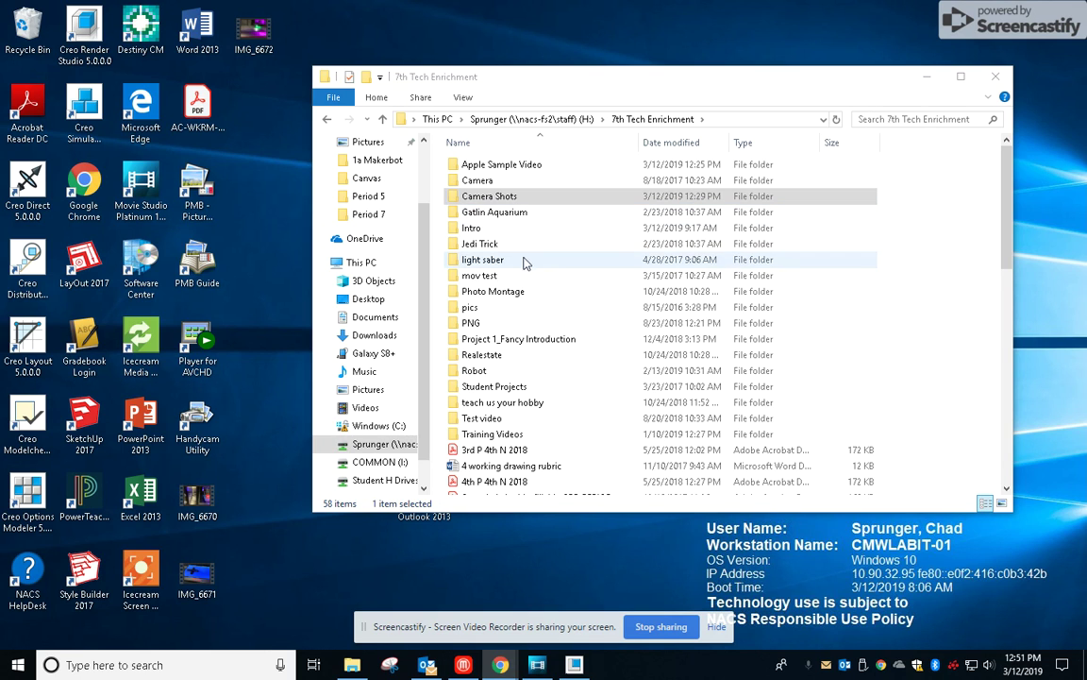
Open the Apple Sample Video folder to view its three MOV clips, then minimize Explorer.
click(515, 166)
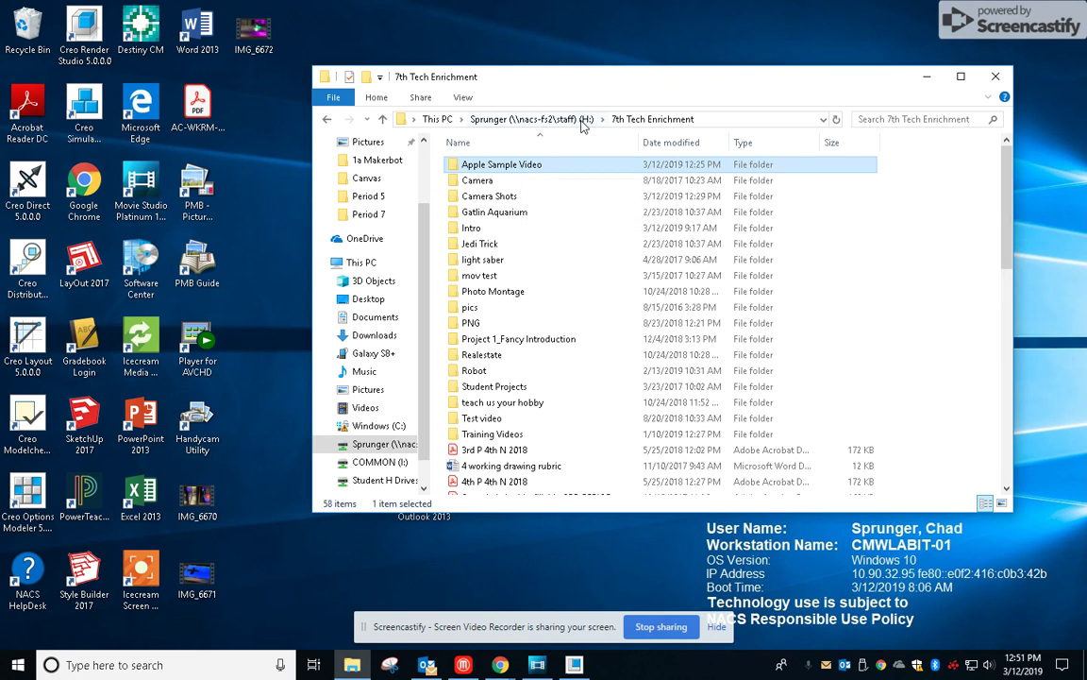
double_click(547, 166)
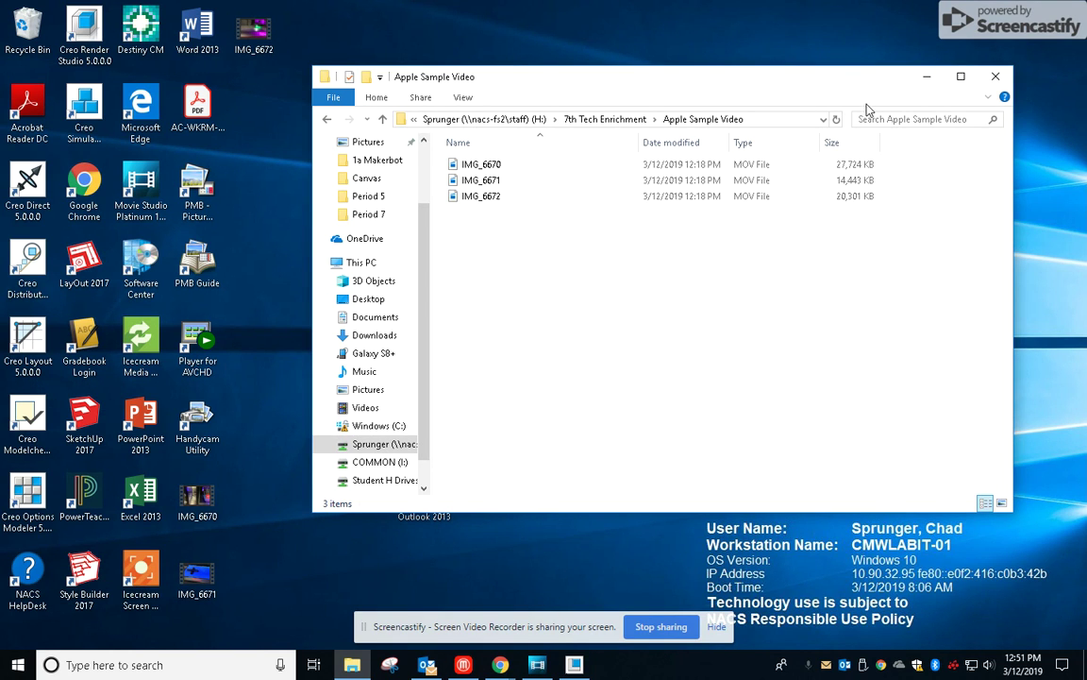
click(929, 82)
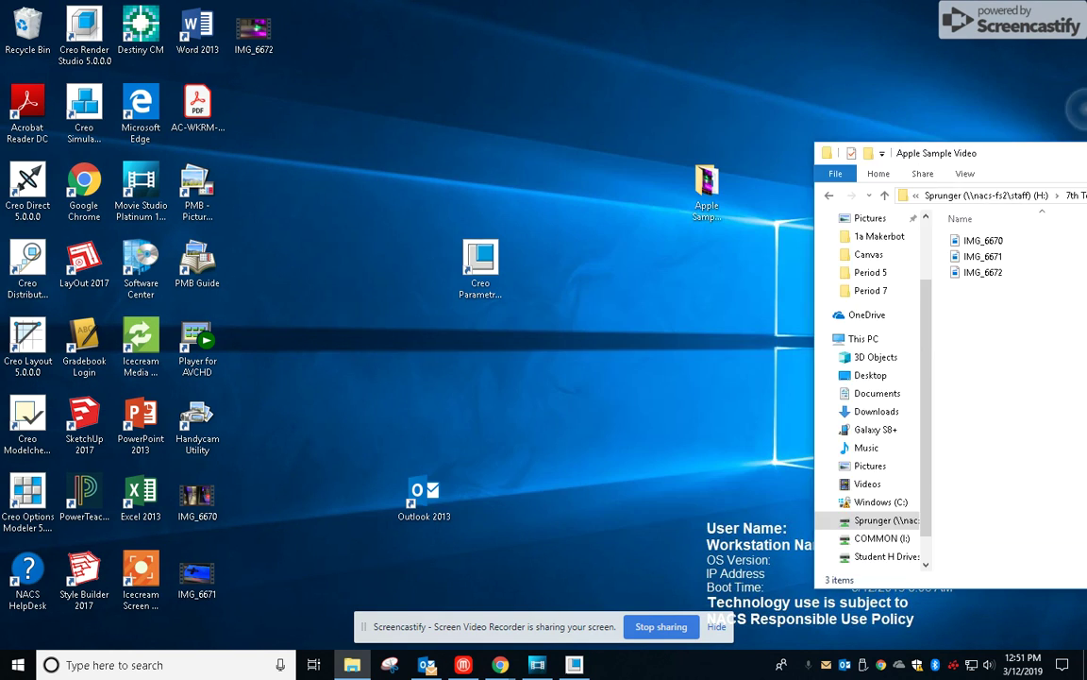
Launch Icecream Media Converter from the desktop and show its Settings panel.
double_click(141, 338)
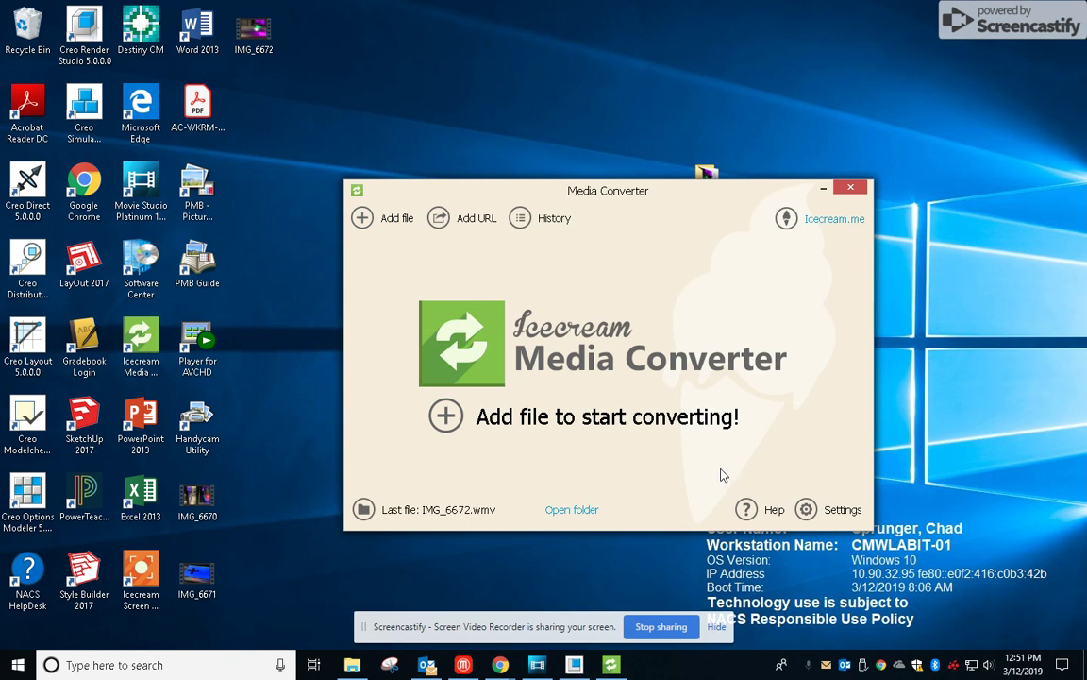
click(809, 511)
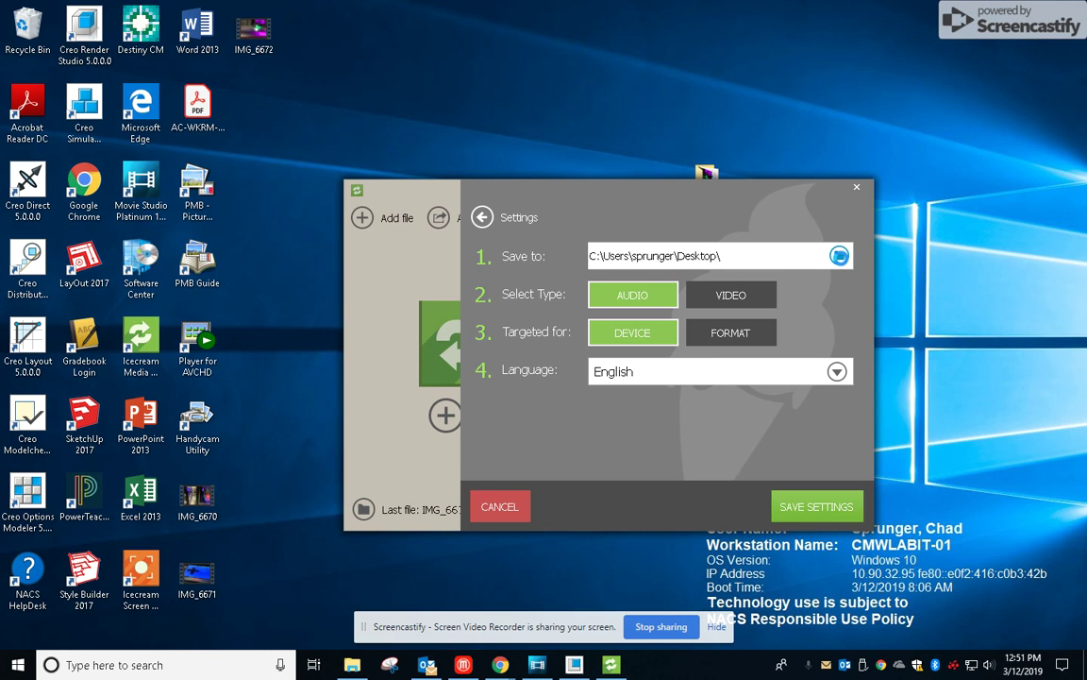
Set the save folder to H:\7th Tech Enrichment\Apple Sample Video.
click(840, 256)
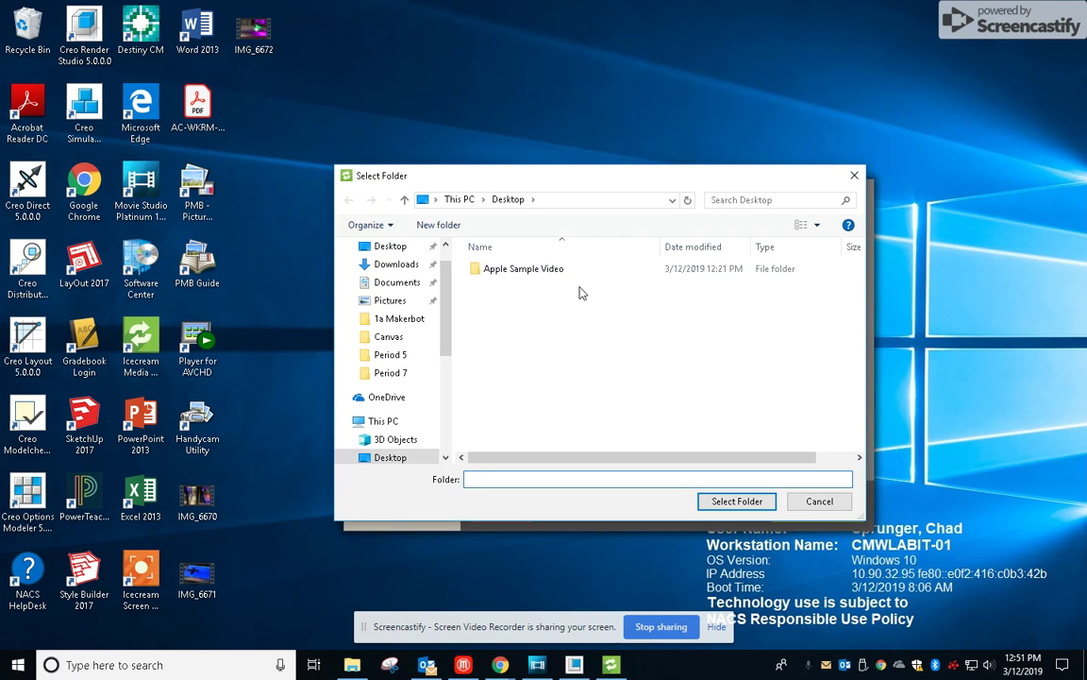
drag(440, 349, 446, 425)
click(420, 410)
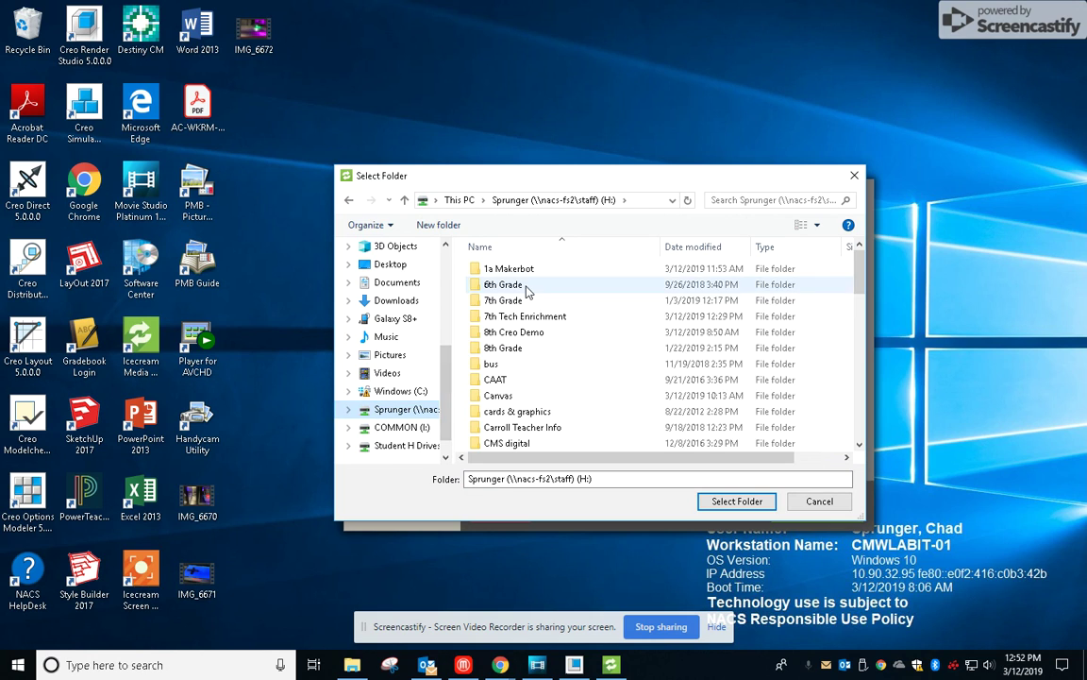
double_click(540, 318)
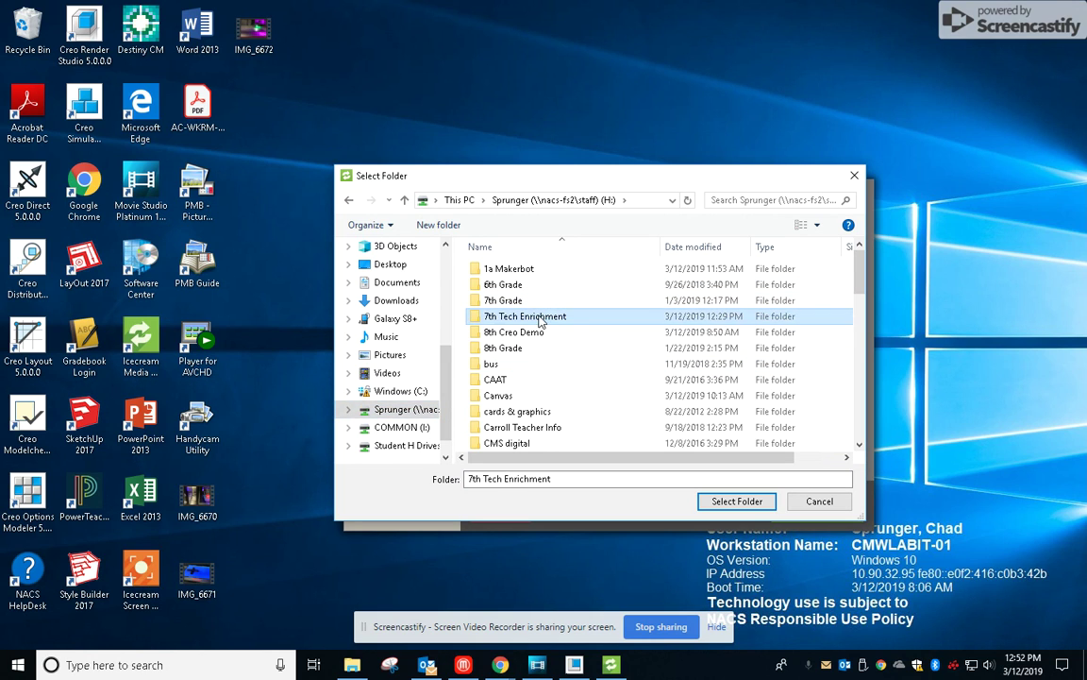
double_click(545, 271)
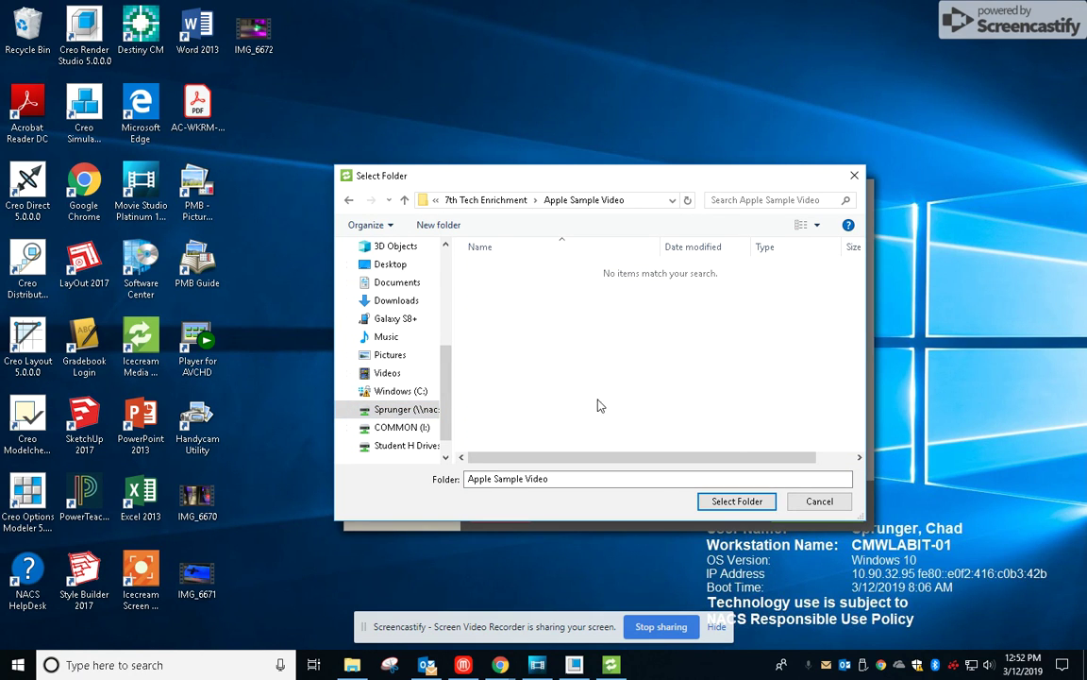
click(517, 202)
click(525, 269)
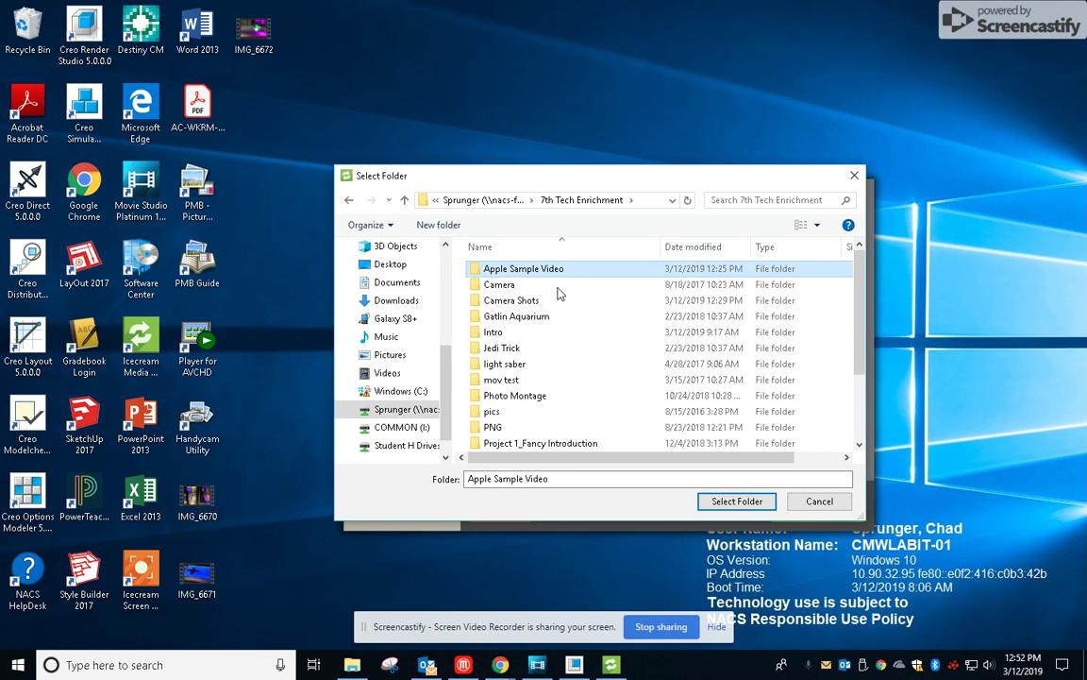
click(738, 502)
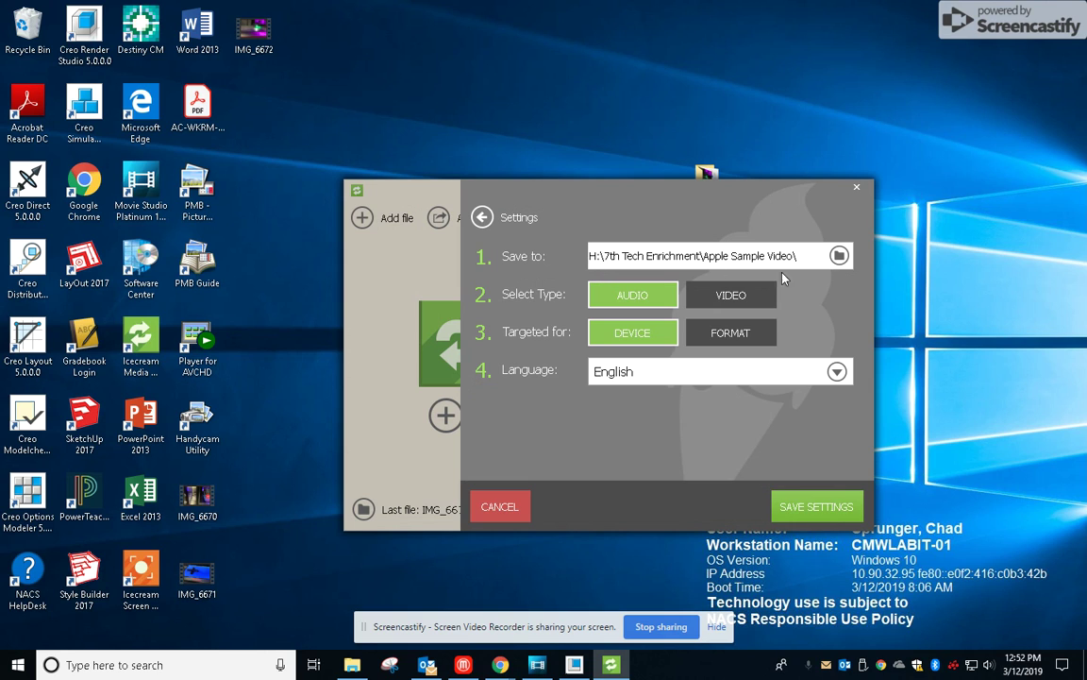
Choose Video output targeted by Format and save the settings.
click(745, 298)
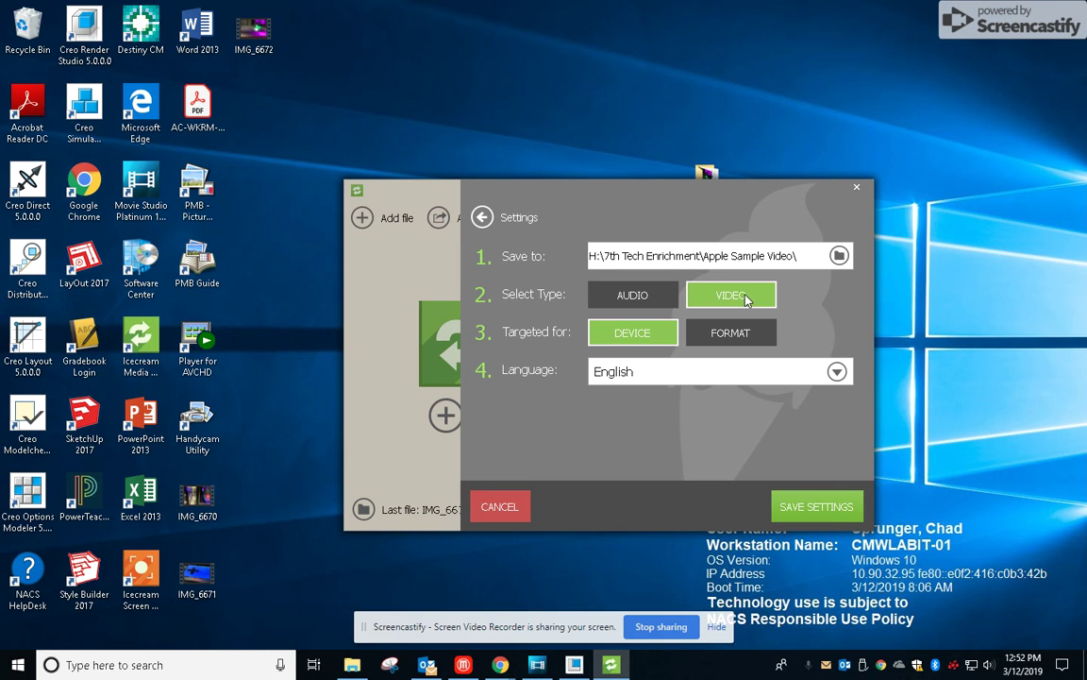
click(742, 338)
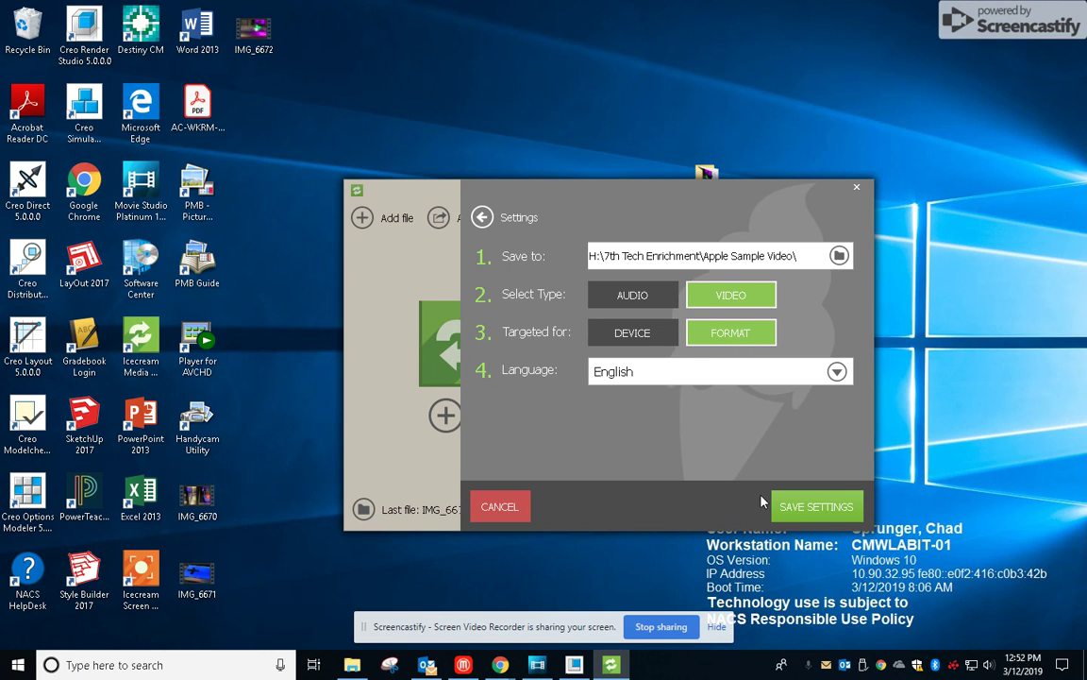
click(814, 506)
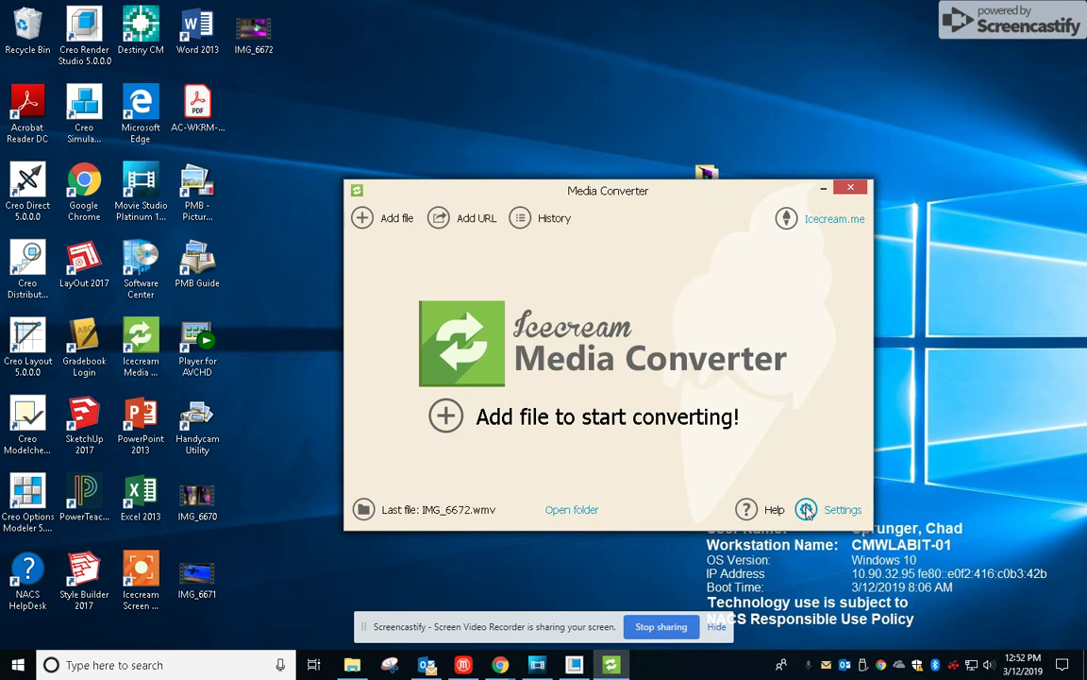
Add IMG_6670, IMG_6671 and IMG_6672 from H:\7th Tech Enrichment\Apple Sample Video.
click(397, 223)
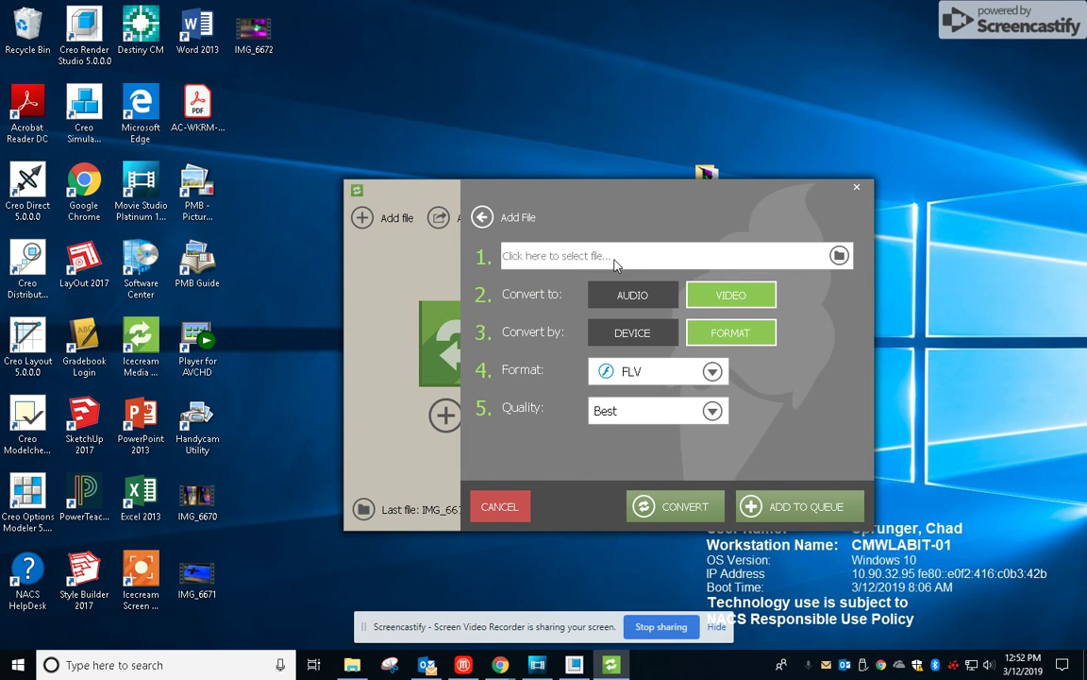
click(619, 262)
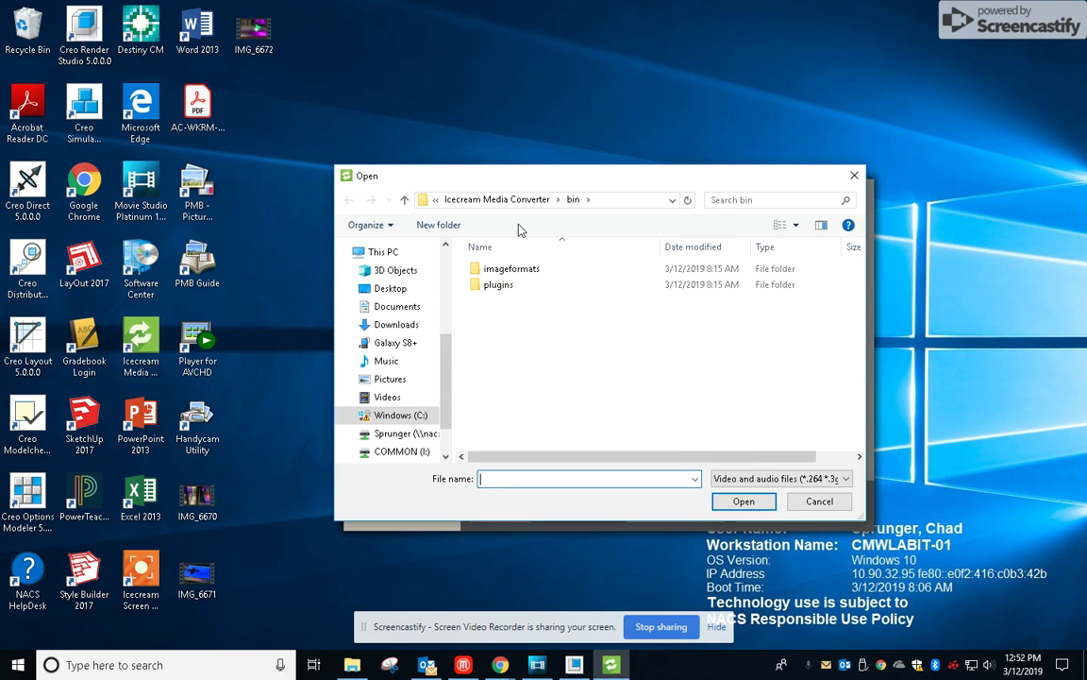
click(406, 433)
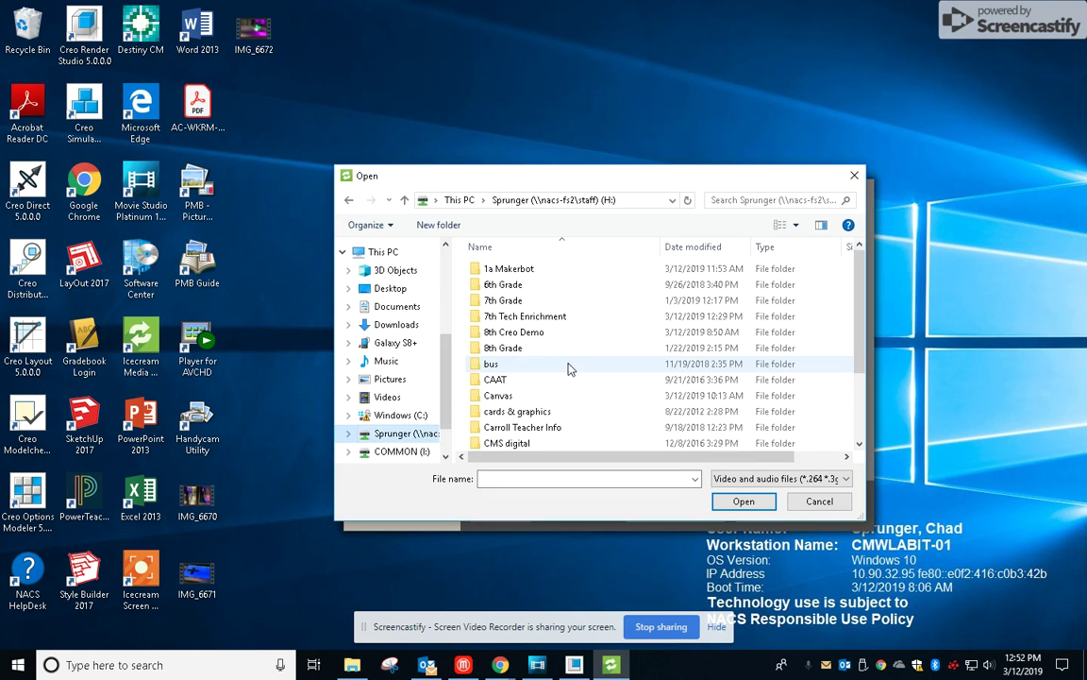
double_click(500, 317)
double_click(525, 269)
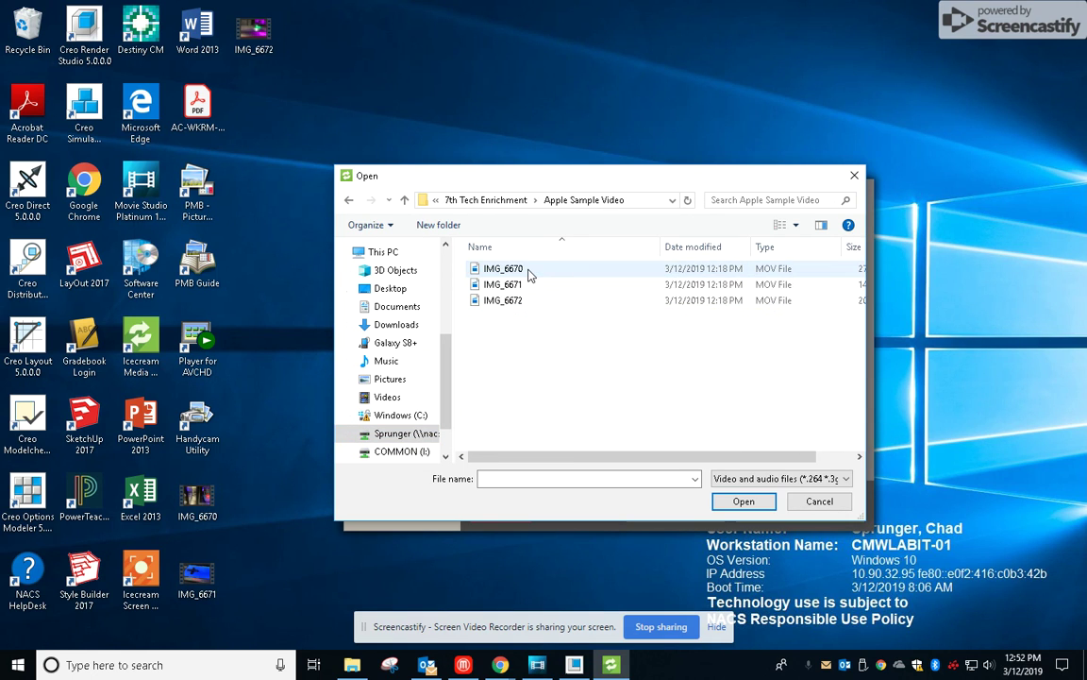
key(ctrl+a)
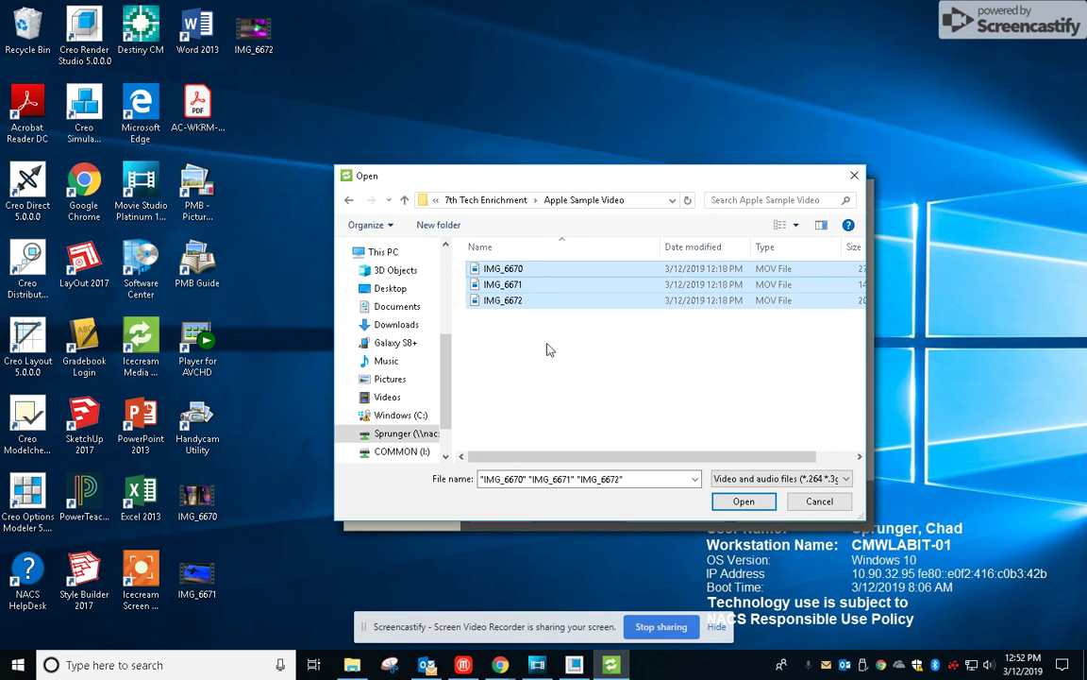
click(750, 502)
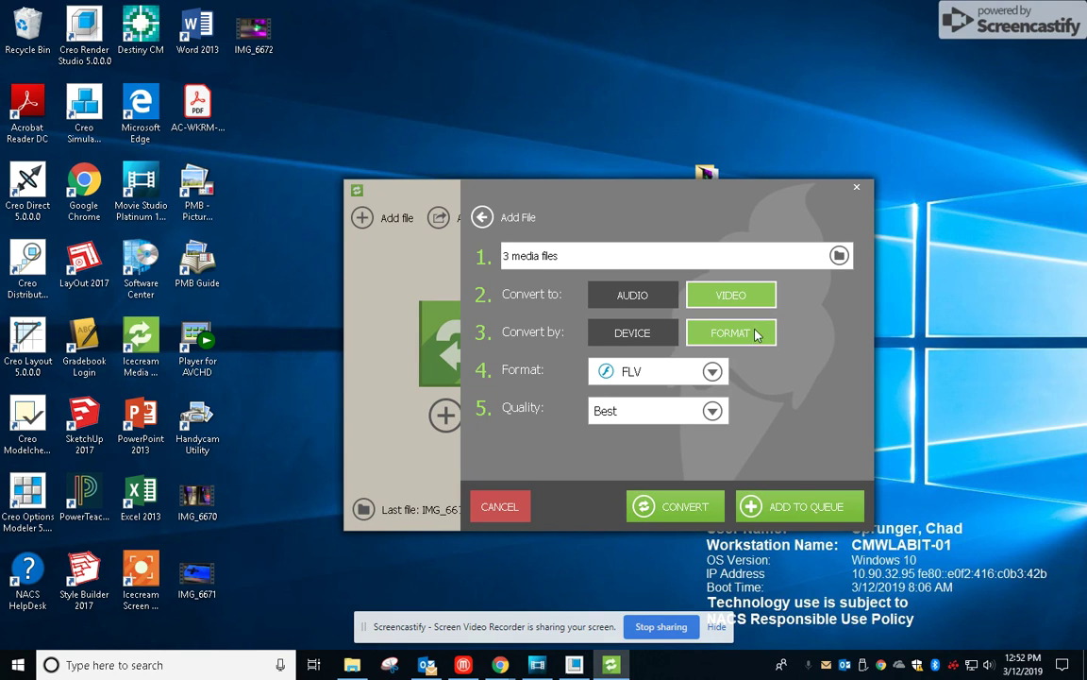
Select WMV as the output format.
click(712, 371)
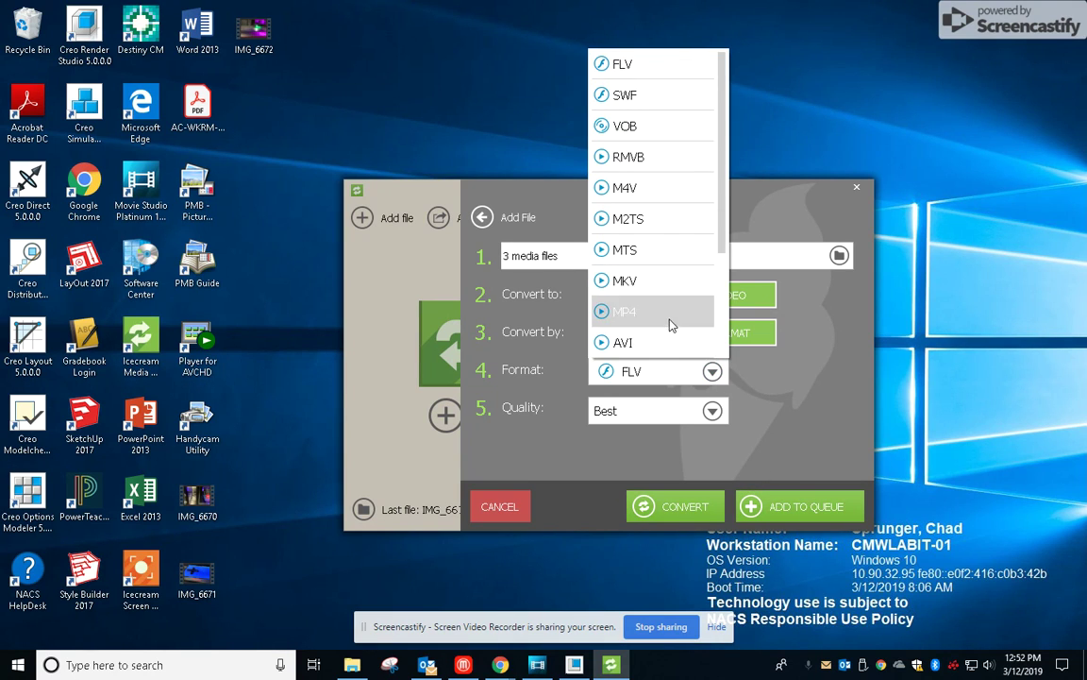
scroll(670, 321, down, 1)
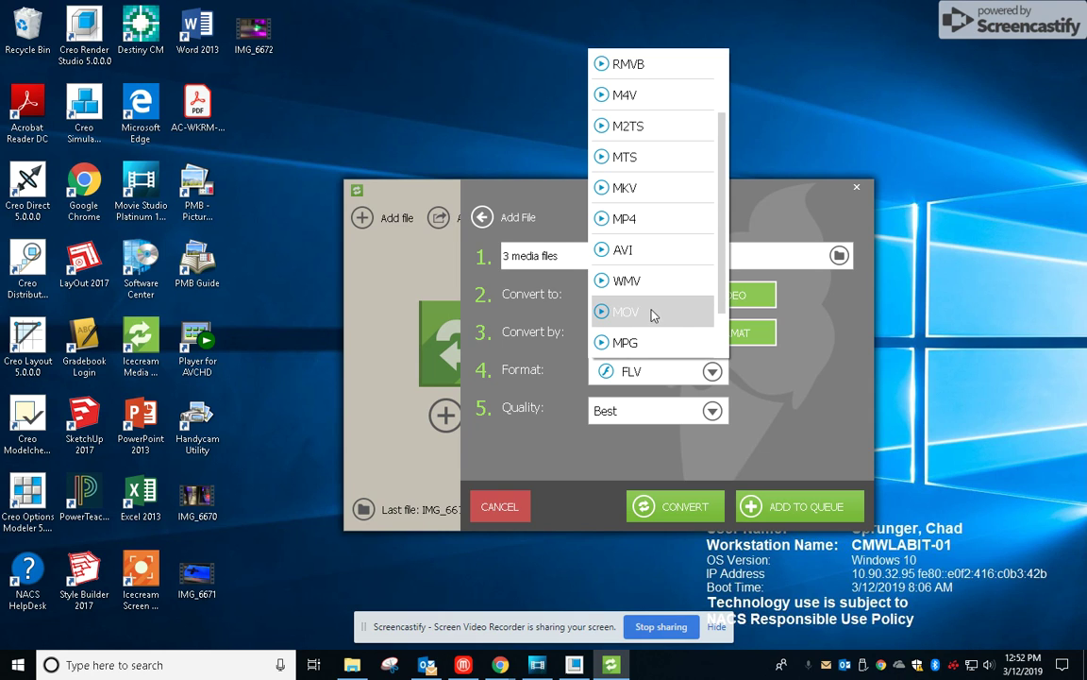
click(648, 281)
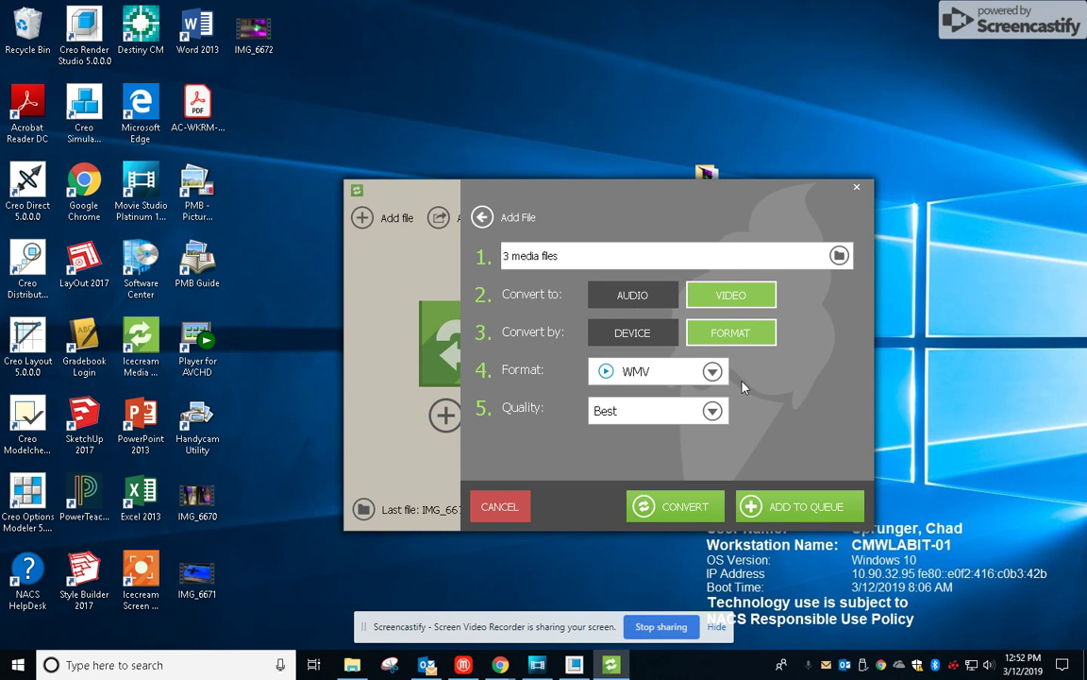
Convert the three clips to WMV, arranging the Apple Sample Video folder beside the converter to watch progress.
click(703, 511)
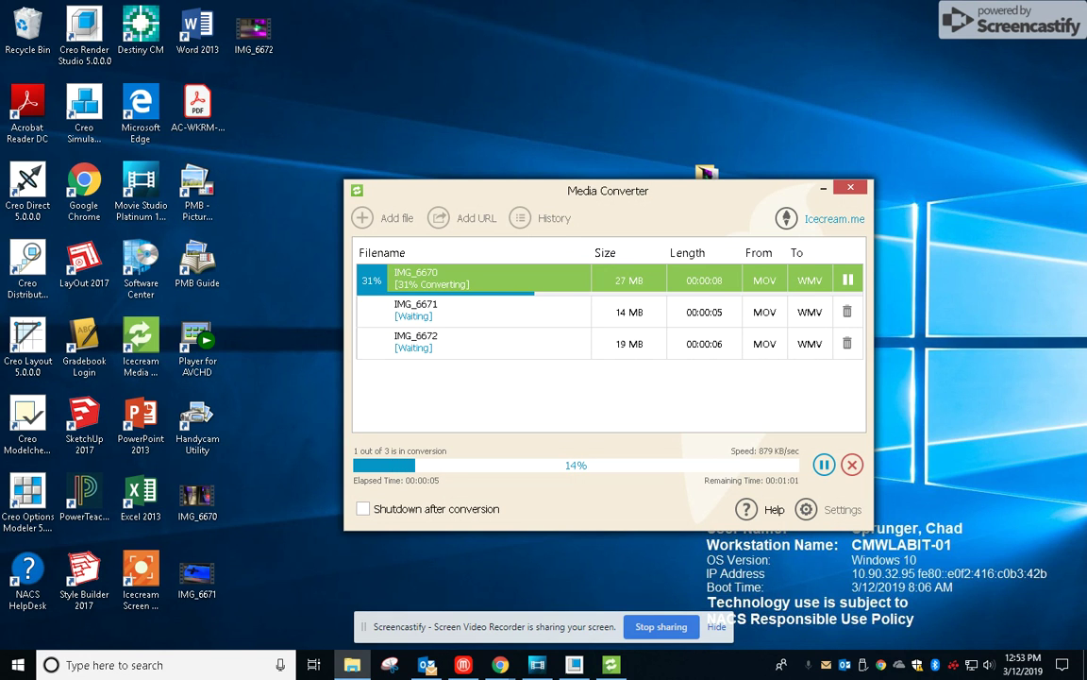
click(352, 664)
drag(1038, 178, 779, 106)
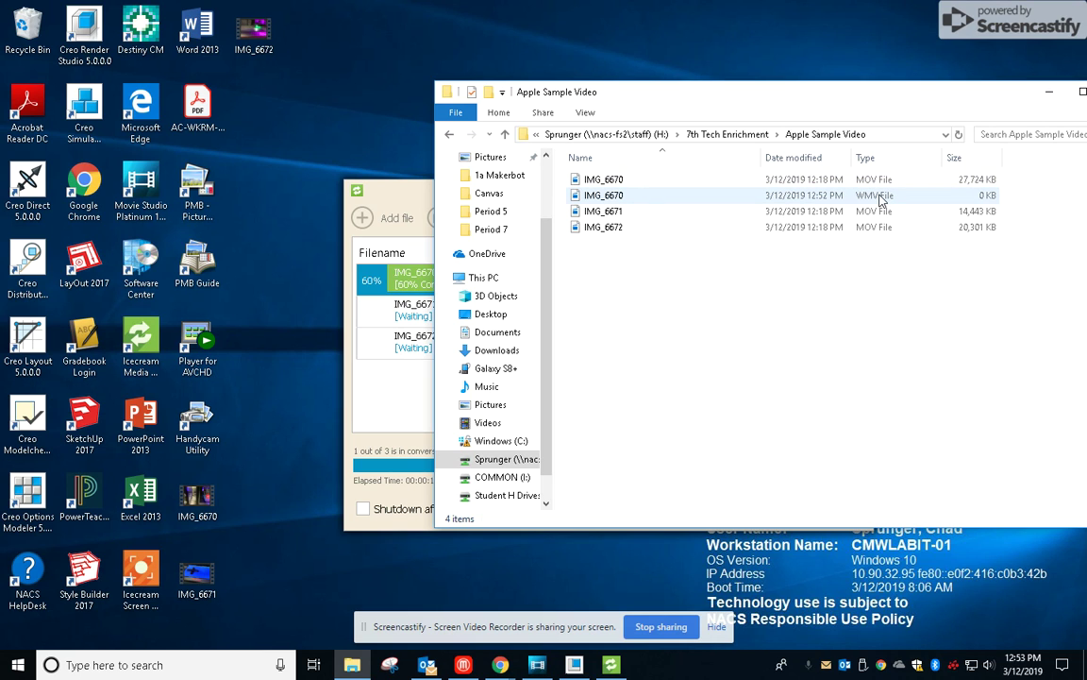
drag(376, 188, 340, 300)
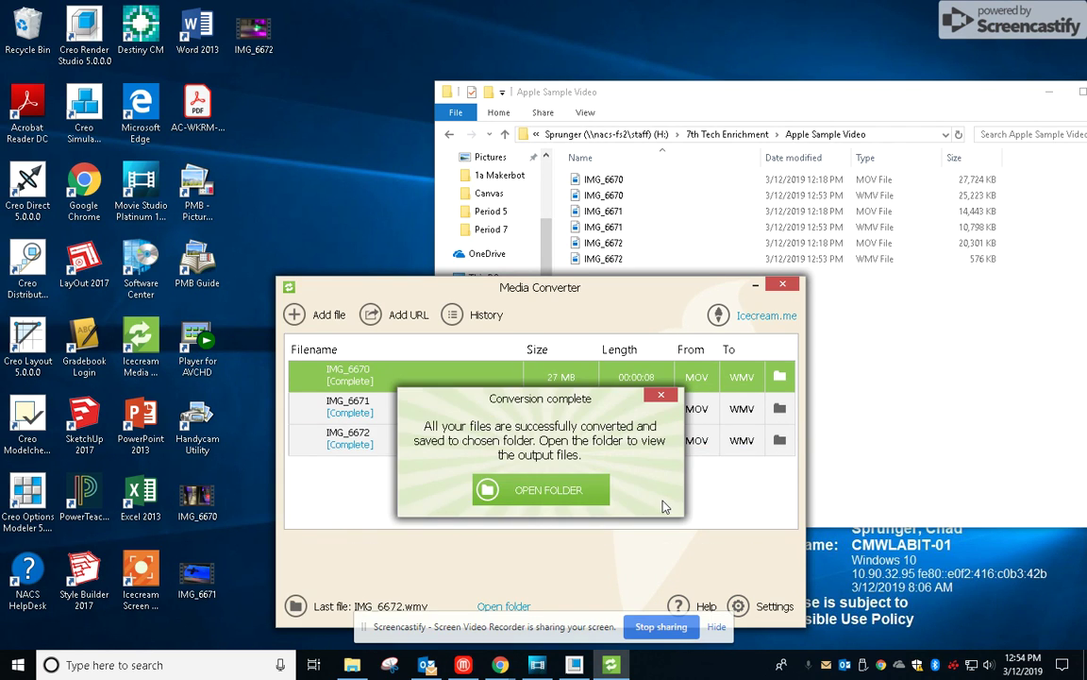
Dismiss the Conversion complete message and sort Apple Sample Video by date modified, newest first.
click(661, 395)
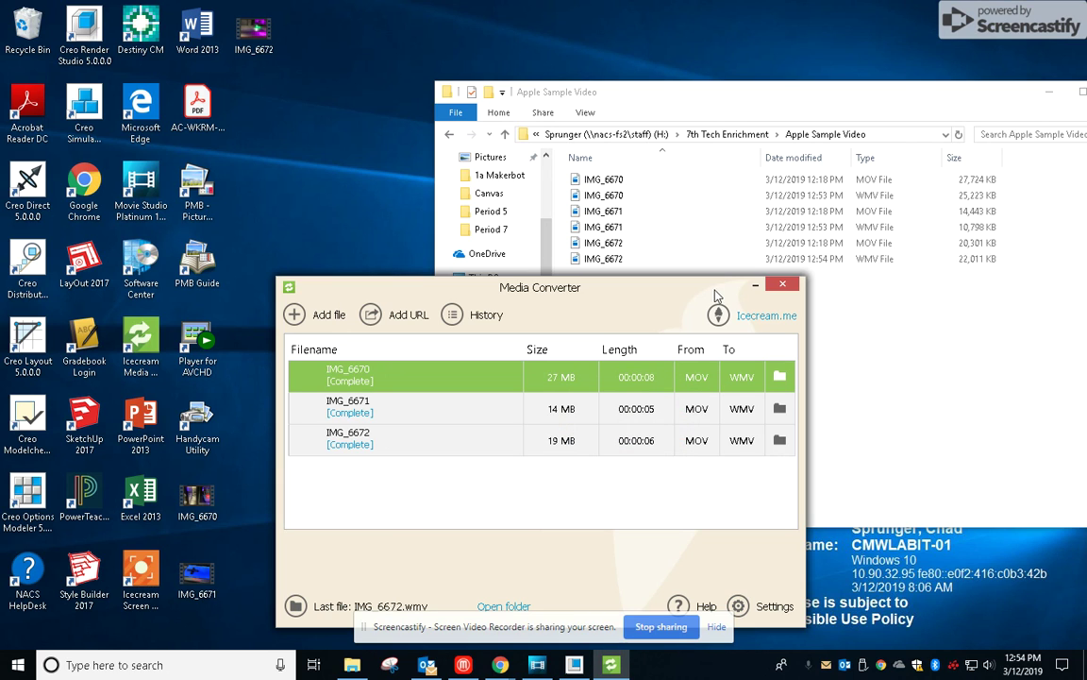
click(677, 108)
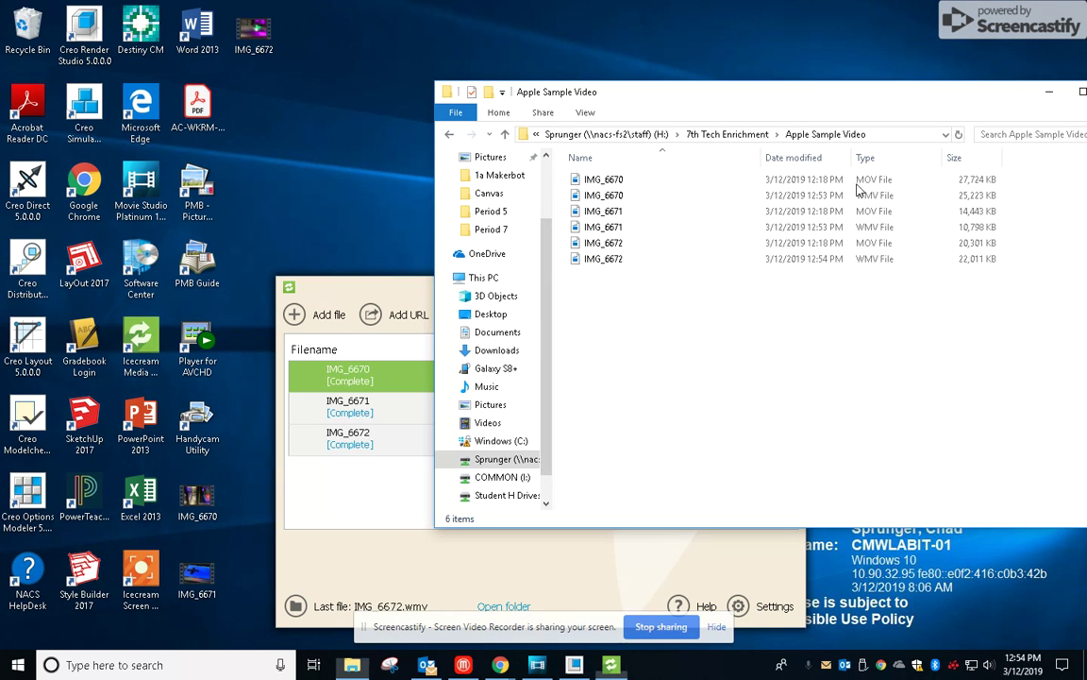
click(805, 160)
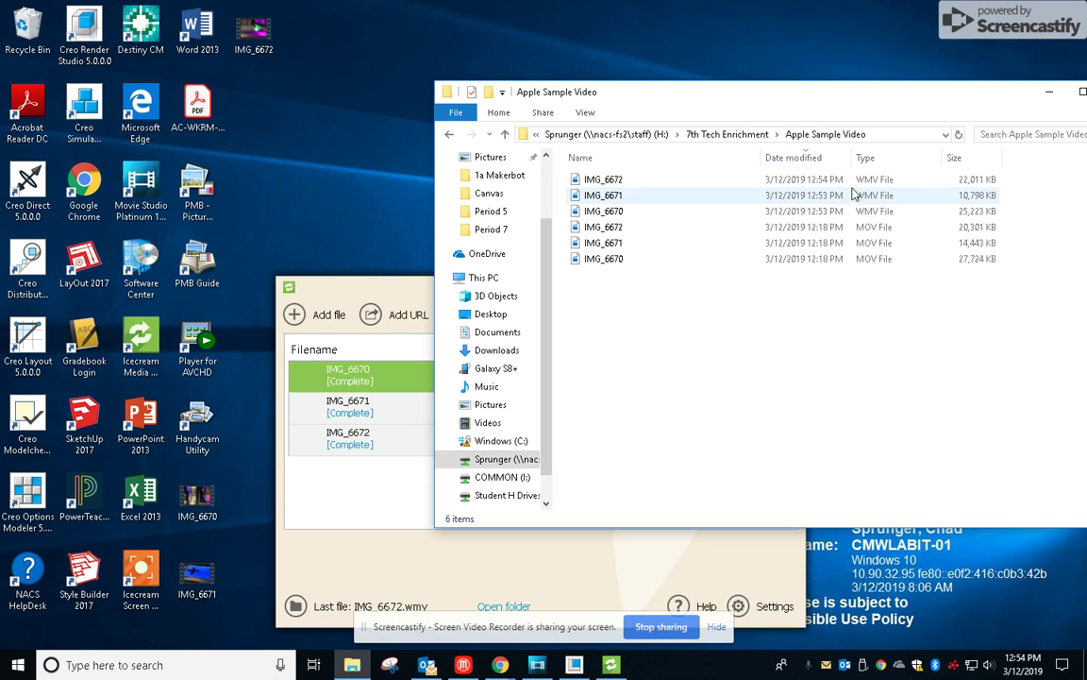